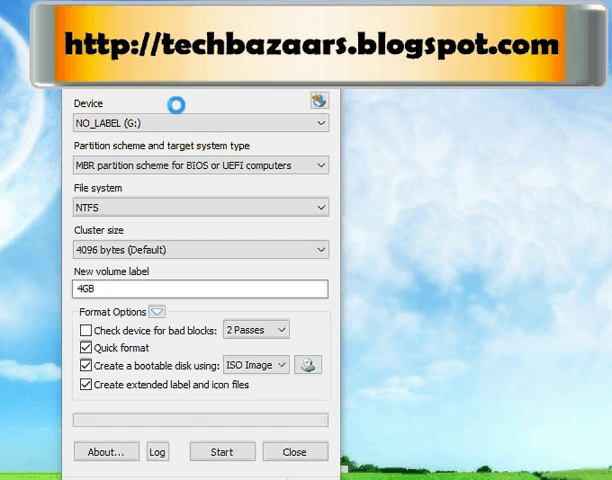
Center the Rufus window and keep drive NO_LABEL (G:) as the target device.
left_click_drag(187, 76, 300, 192)
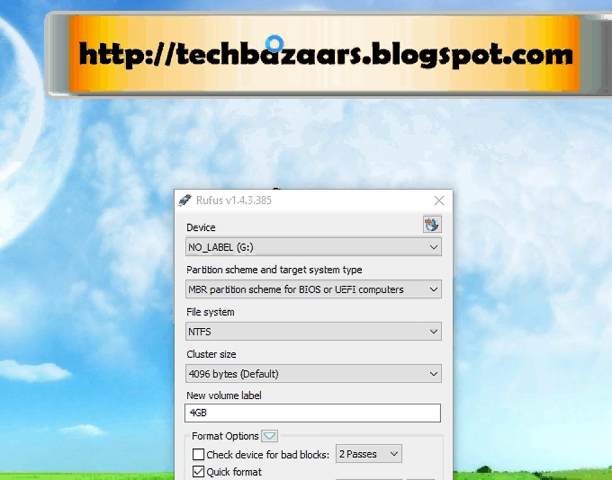
left_click(243, 247)
left_click(243, 250)
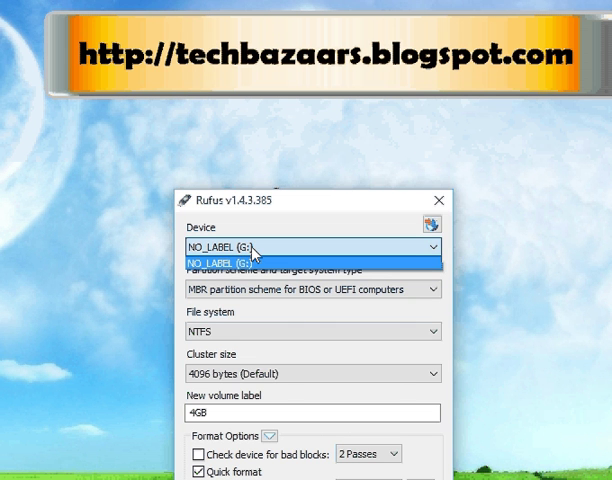
left_click(253, 260)
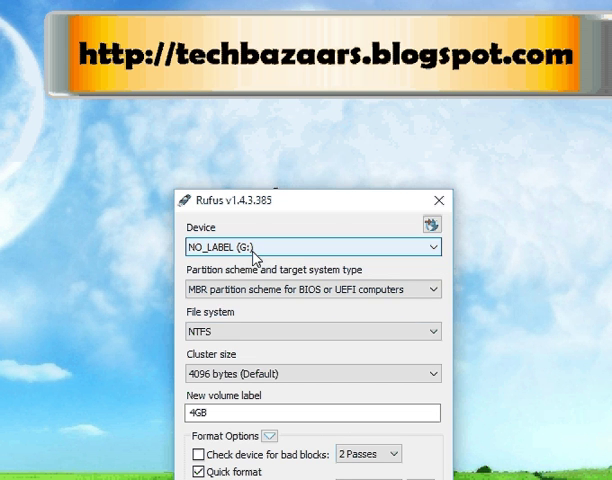
left_click(243, 333)
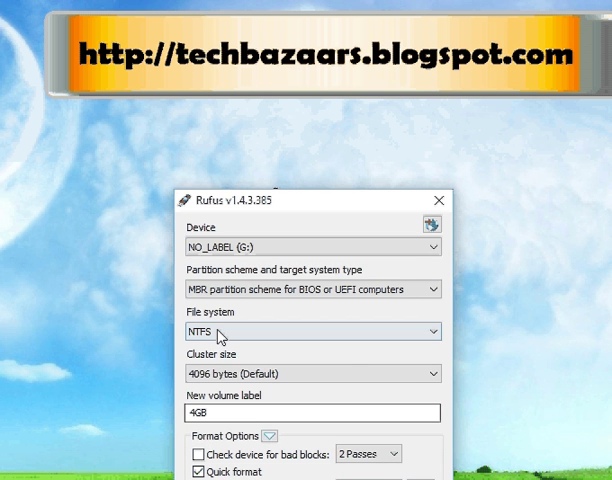
Load wifislax-4-11-1-final_2.iso as the Rufus boot image.
left_click(503, 287)
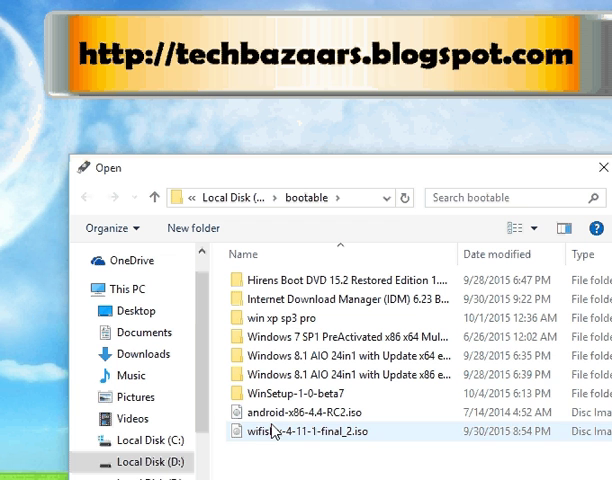
left_click(285, 431)
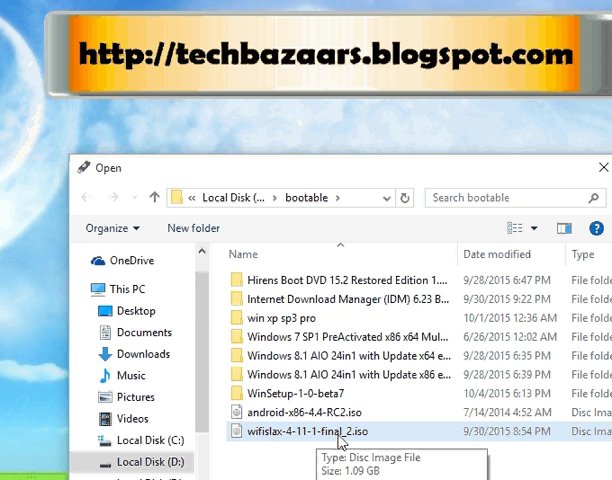
double_click(342, 432)
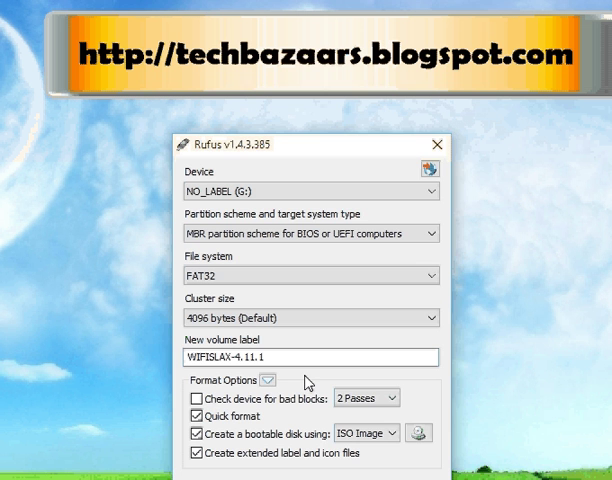
left_click(488, 327)
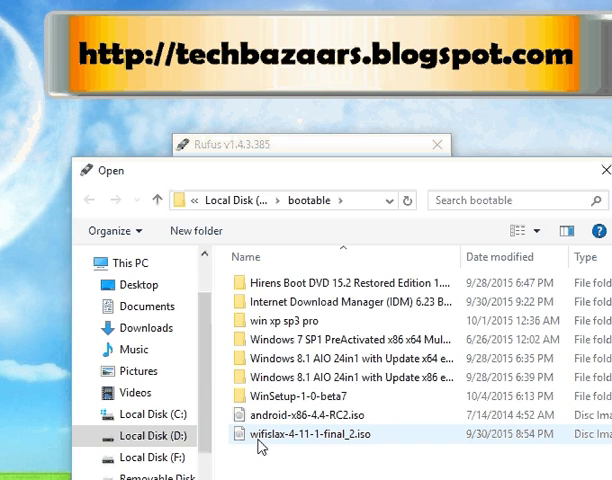
double_click(262, 435)
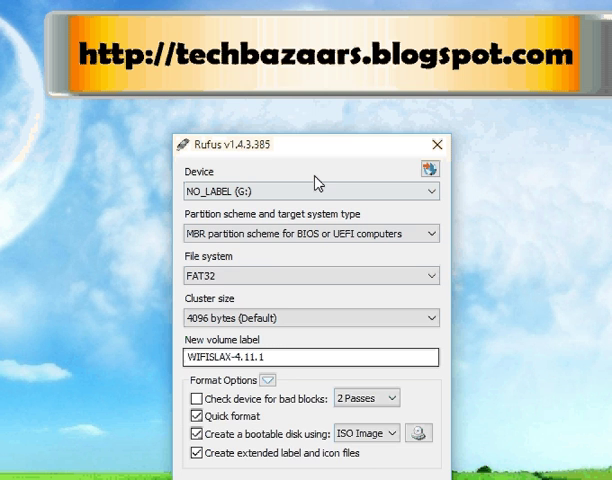
left_click_drag(315, 145, 311, 105)
Start the write and confirm that drive G: will be erased.
left_click(336, 470)
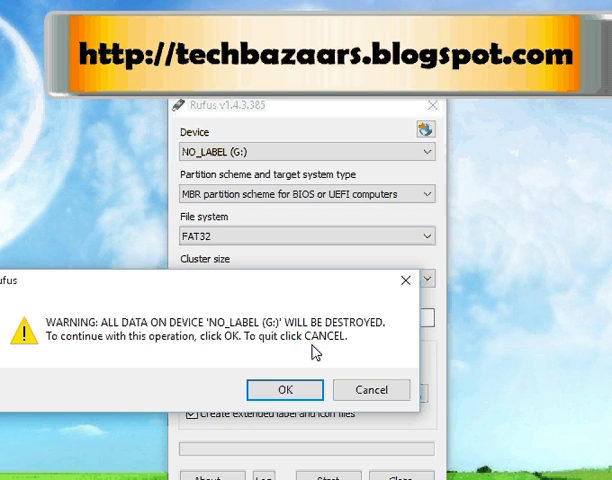
left_click(285, 389)
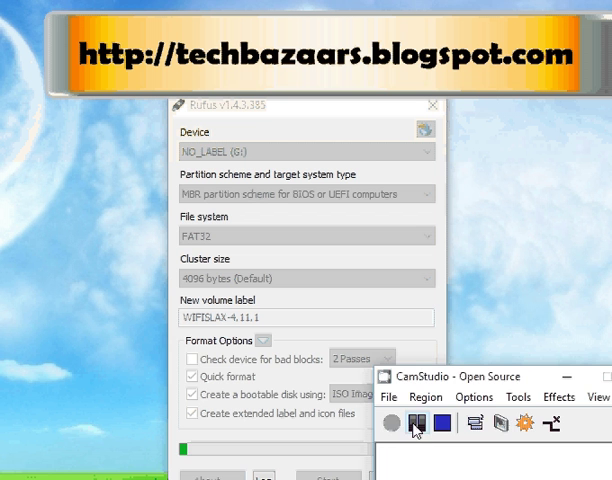
left_click_drag(453, 382, 610, 478)
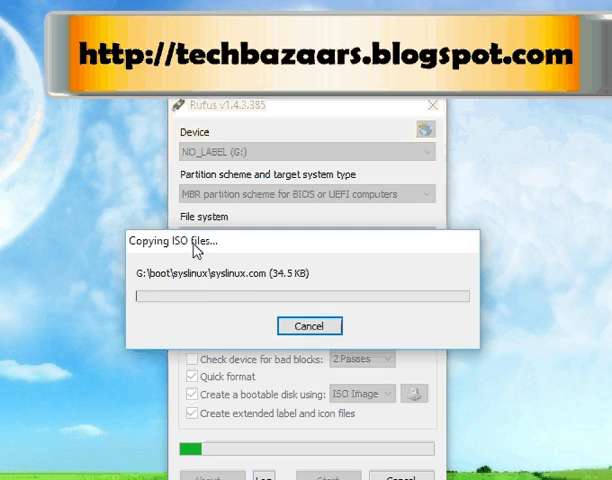
Wait for Rufus to finish copying the Wifislax ISO files to drive G:.
mouse_move(196, 250)
left_mouse_down()
mouse_move(222, 252)
mouse_move(216, 256)
left_mouse_up()
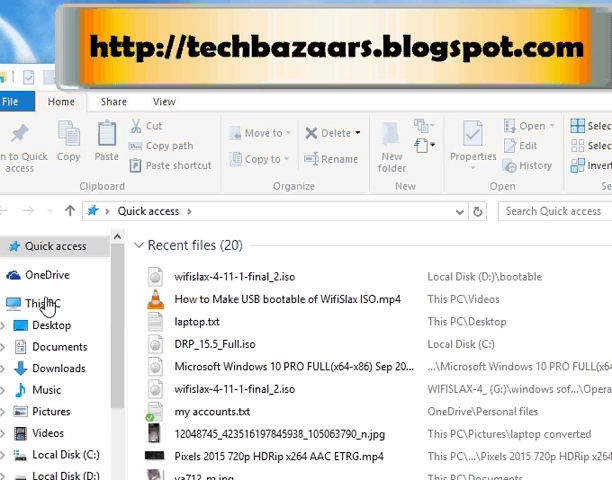
Browse to D:\bootable\WinSetup-1-0-beta7 and launch WinSetupFromUSB_1-0-beta7.exe.
left_click(42, 302)
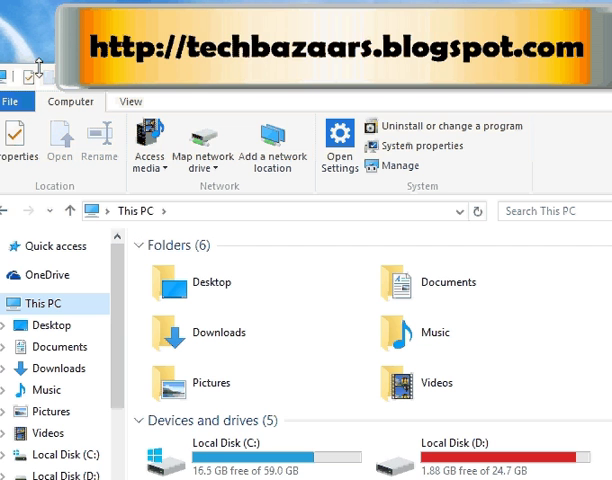
double_click(462, 468)
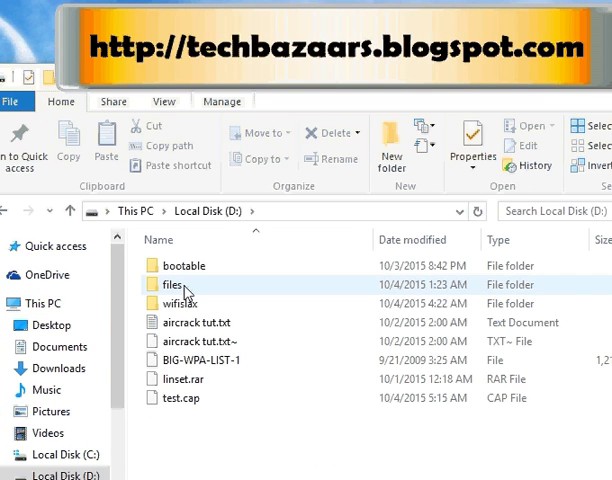
double_click(186, 289)
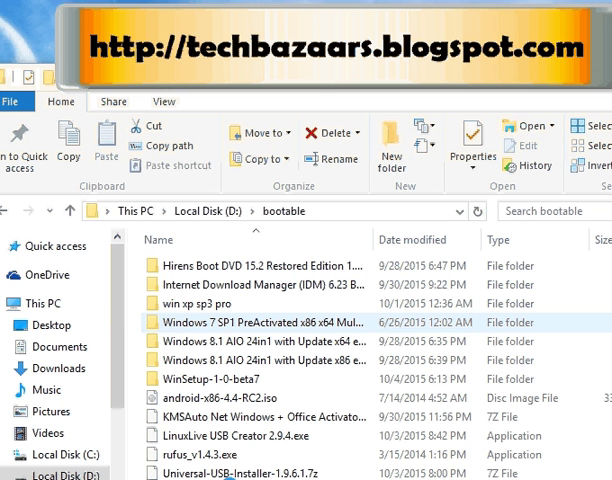
double_click(212, 380)
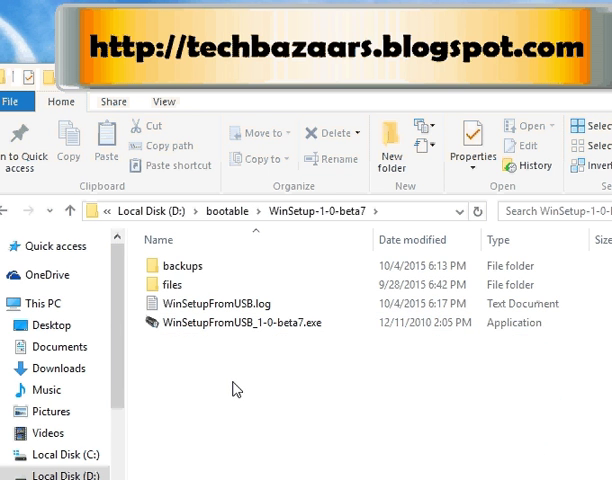
left_click(225, 326)
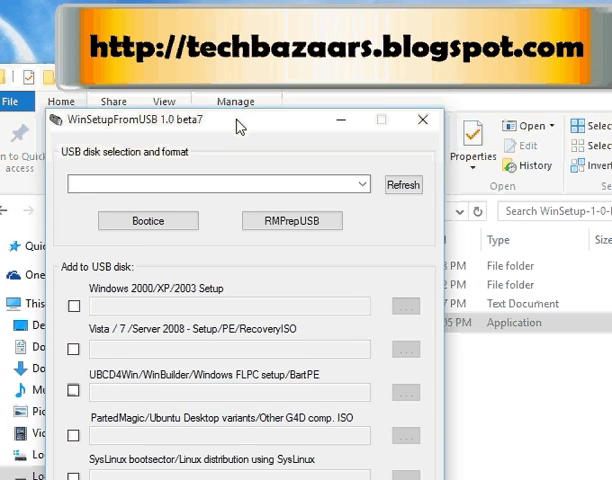
Test-boot USB disk G: (Lexar JD FireFly) in QEMU from WinSetupFromUSB.
mouse_move(239, 123)
left_mouse_down()
mouse_move(311, 128)
mouse_move(381, 106)
mouse_move(381, 122)
left_mouse_up()
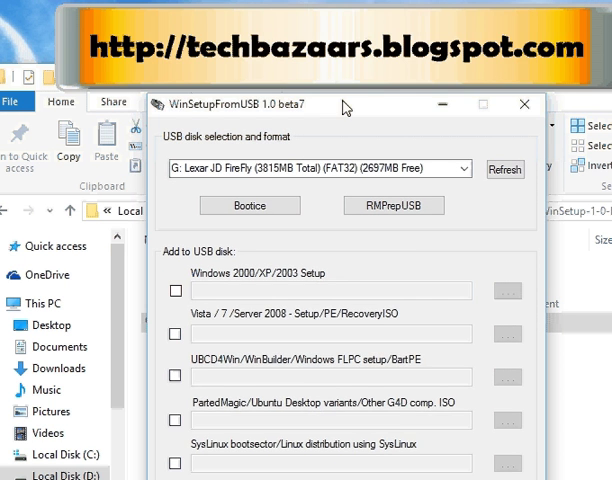
left_click_drag(341, 106, 334, 86)
left_click(300, 151)
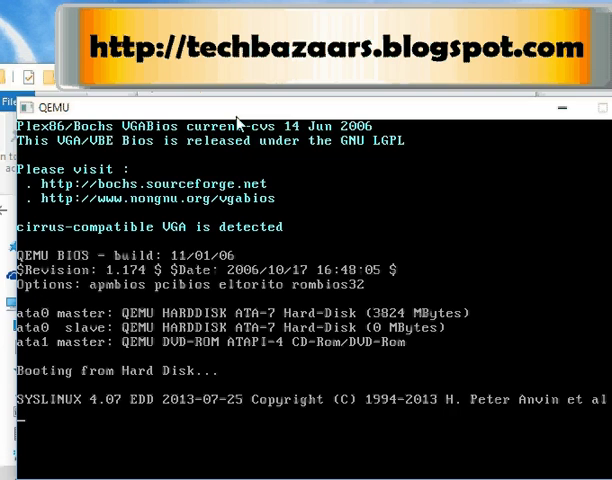
Choose 'Change to English menus' on the Wifislax boot menu in QEMU.
left_click_drag(237, 119, 187, 94)
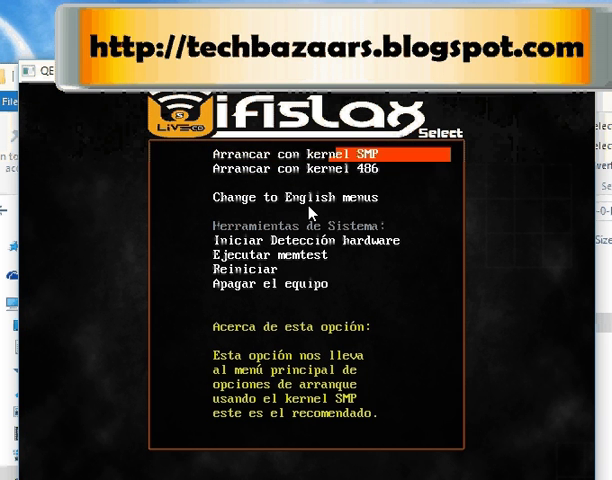
key("Down")
key("Down")
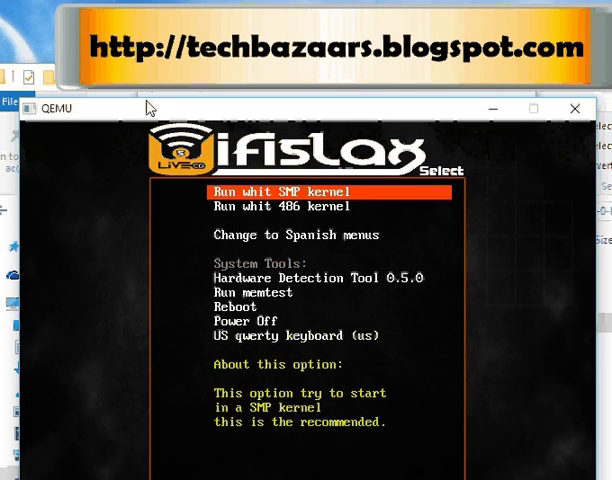
mouse_move(148, 108)
left_mouse_down()
mouse_move(162, 108)
mouse_move(152, 111)
left_mouse_up()
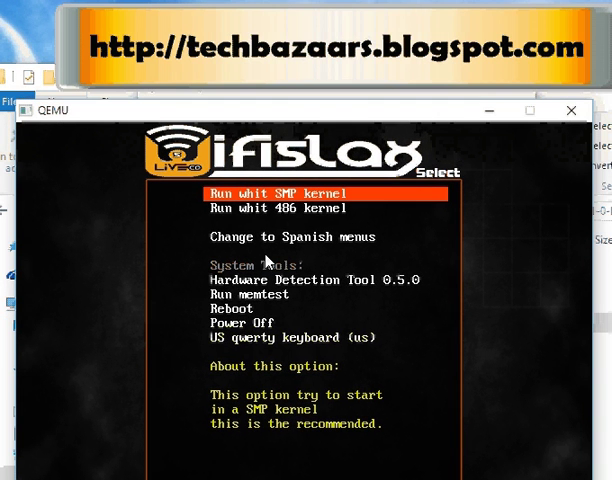